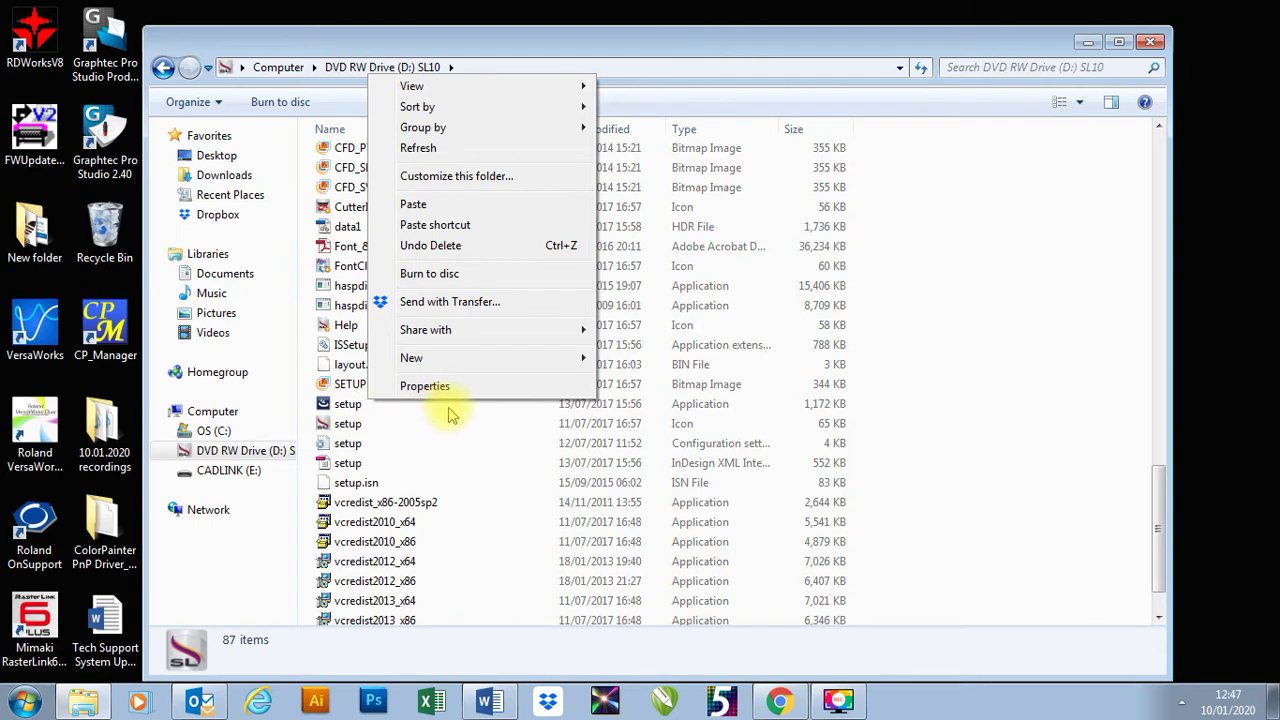
# Step: Run the setup application from the SL10 disc with English as the installation language
pyautogui.click(366, 409)
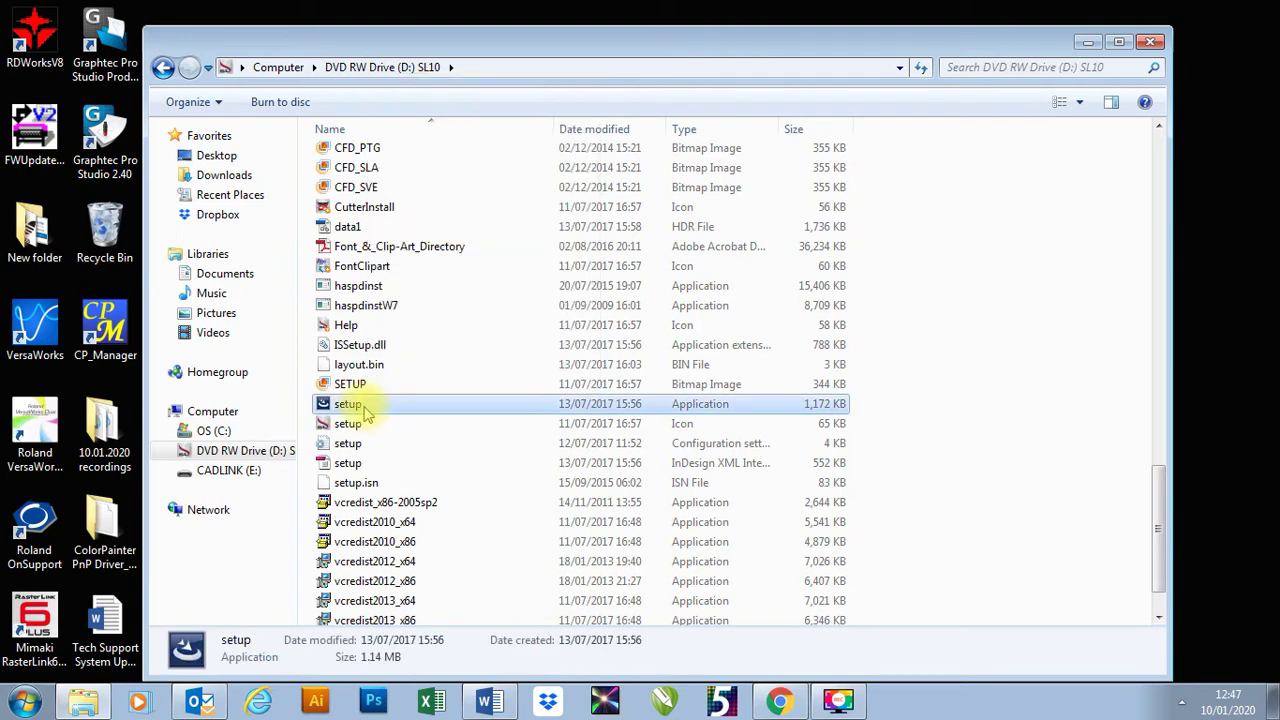
pyautogui.rightClick(366, 409)
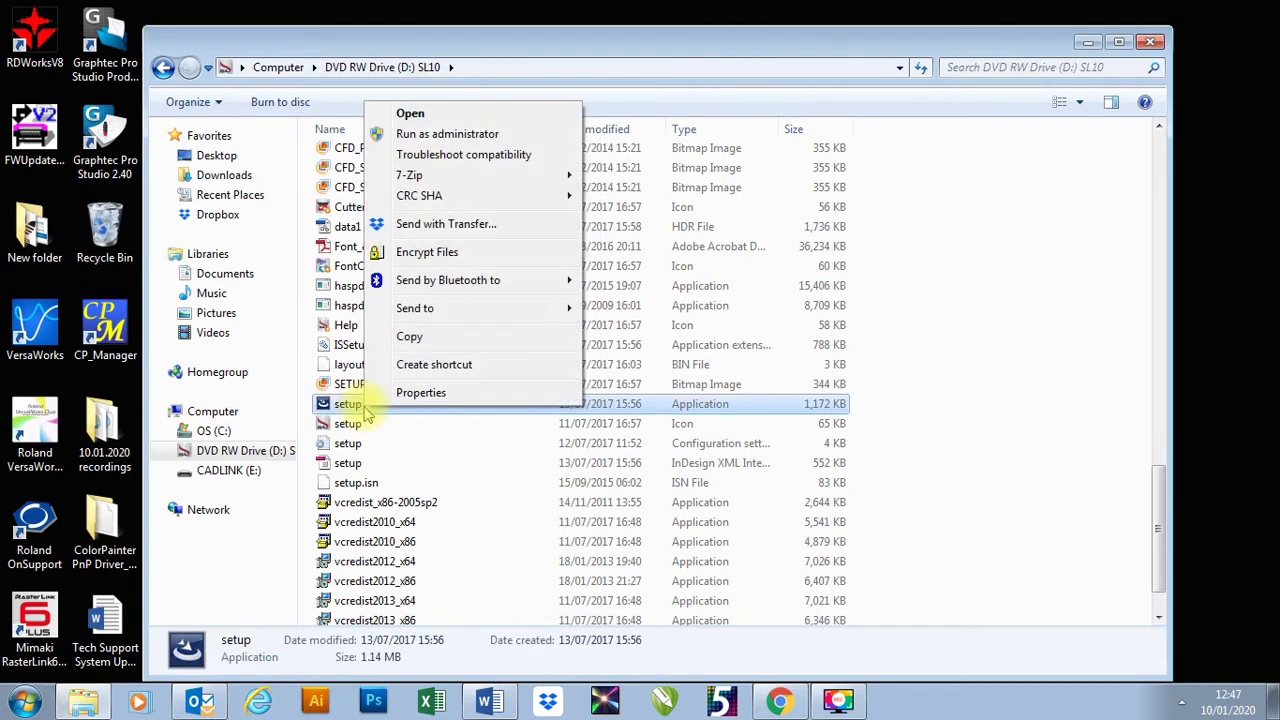
pyautogui.click(410, 116)
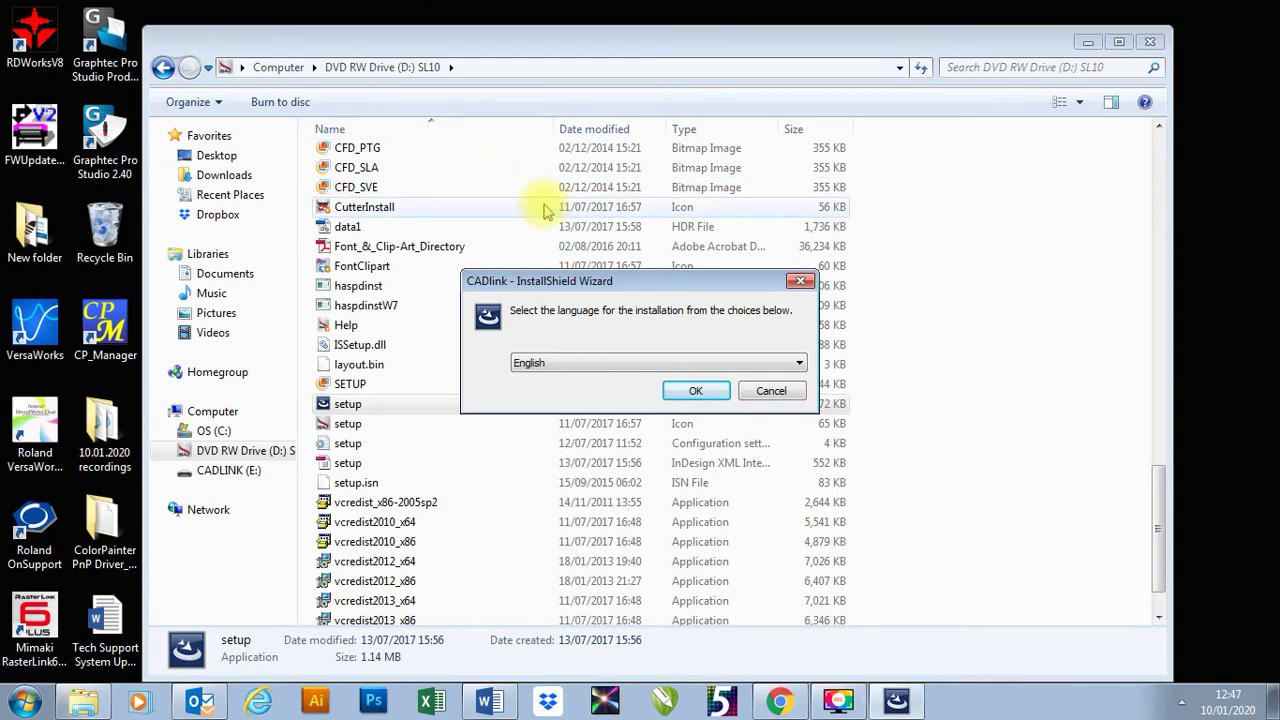
pyautogui.click(709, 393)
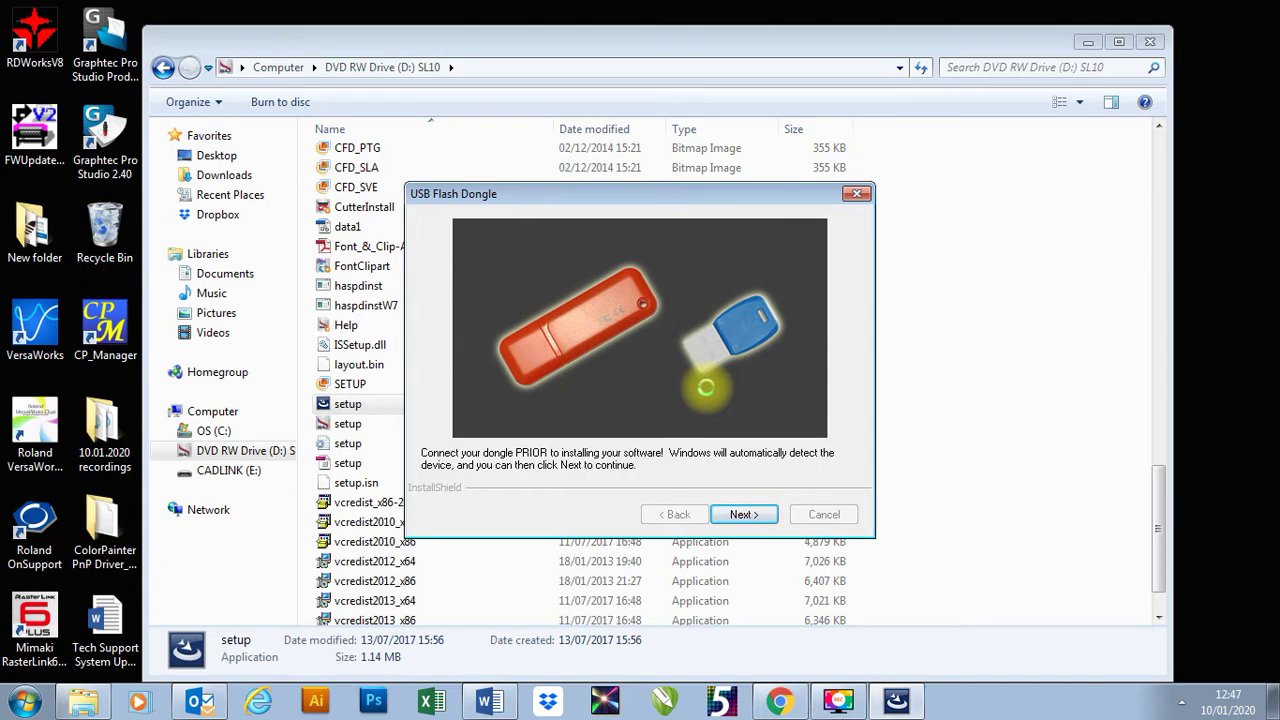
# Step: Continue past the dongle notice with the 64-bit Windows Application and the full install of SignLab Print and Cut
pyautogui.click(741, 514)
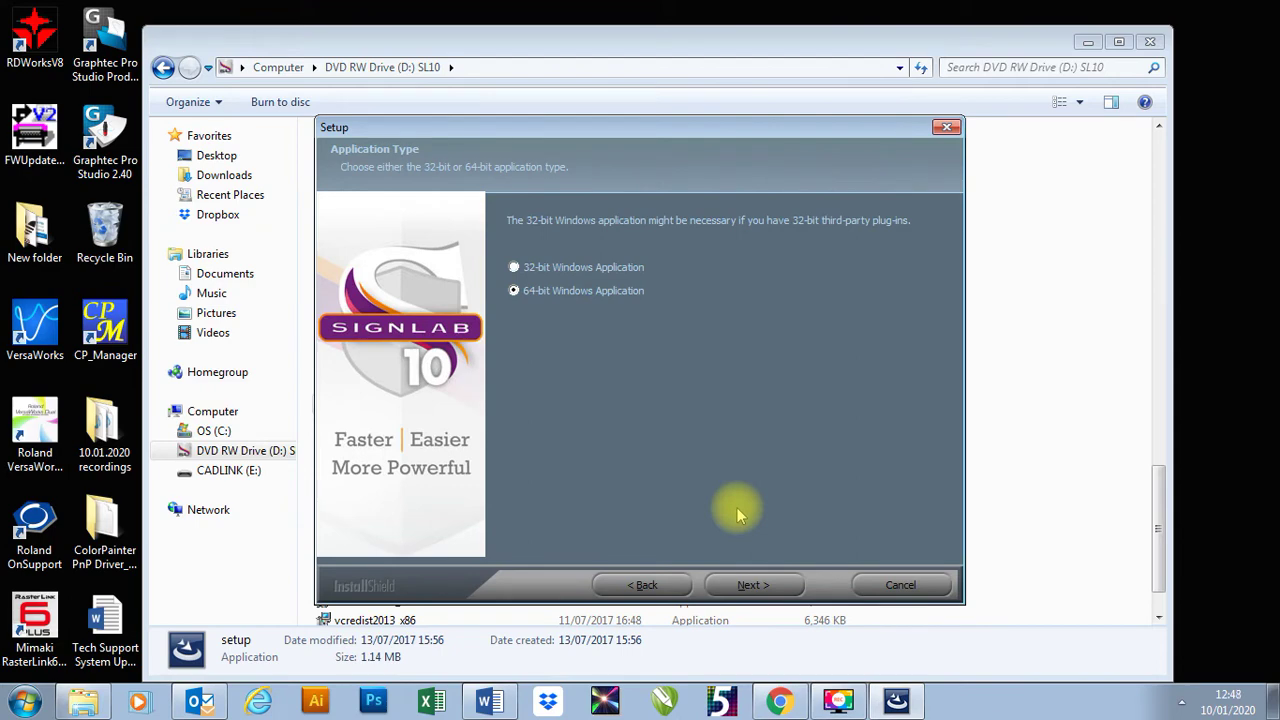
pyautogui.click(750, 584)
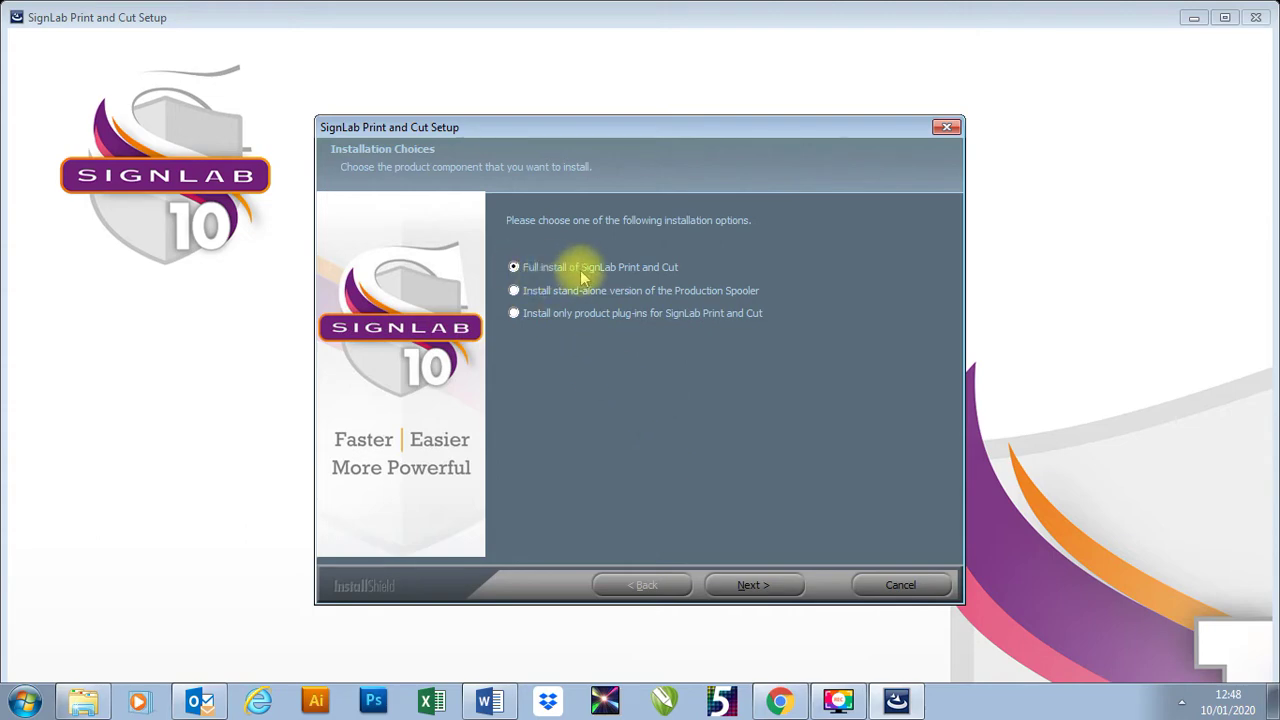
pyautogui.click(771, 589)
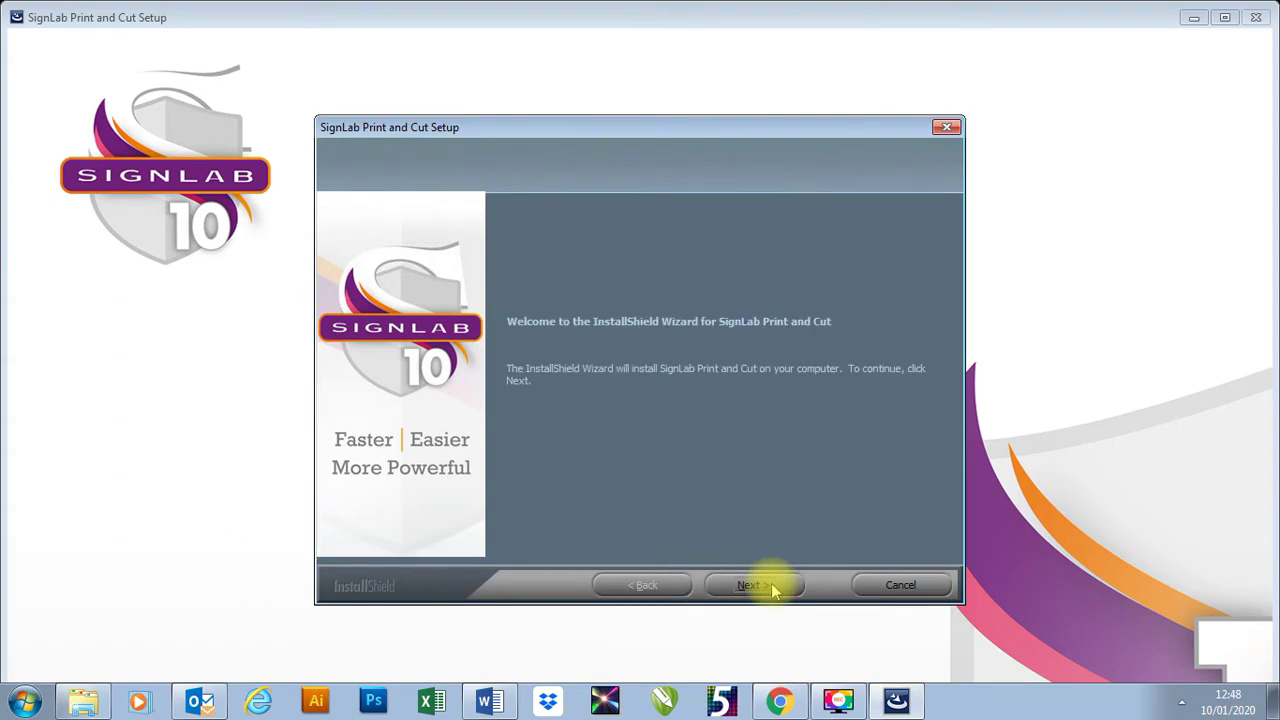
# Step: Proceed past the welcome page and accept the terms of the CADlink license agreement
pyautogui.click(771, 589)
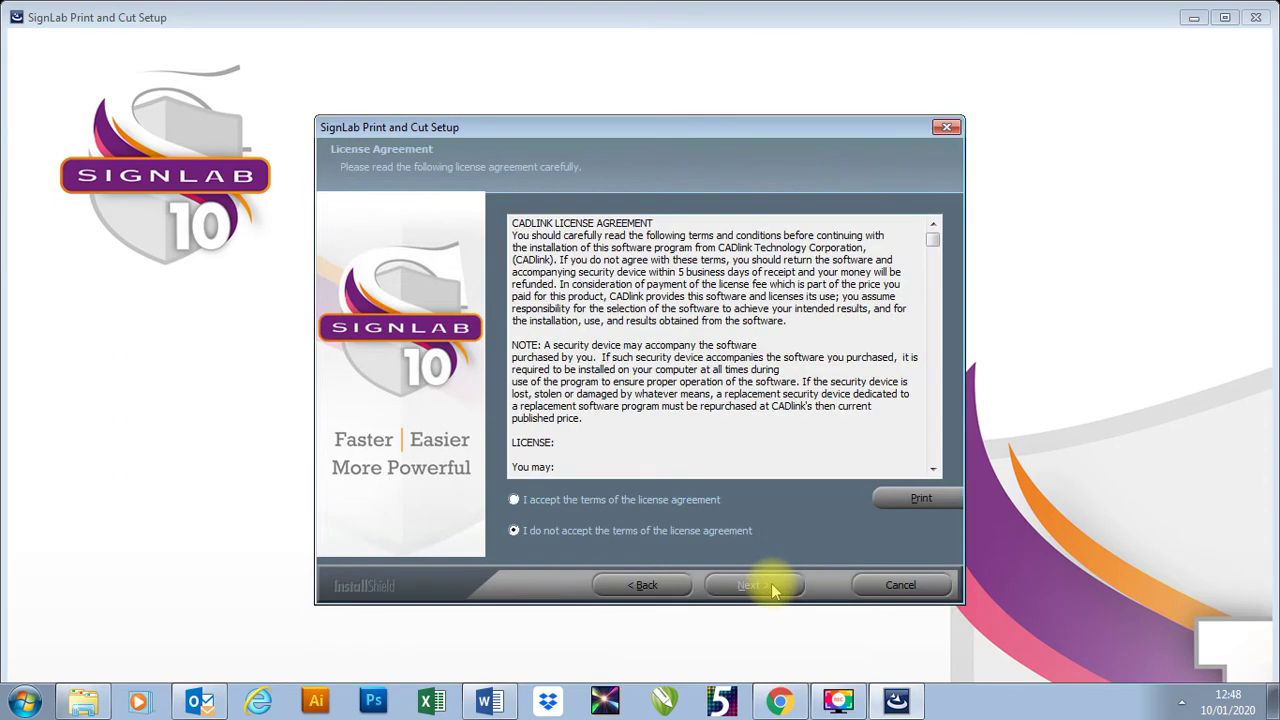
pyautogui.click(598, 510)
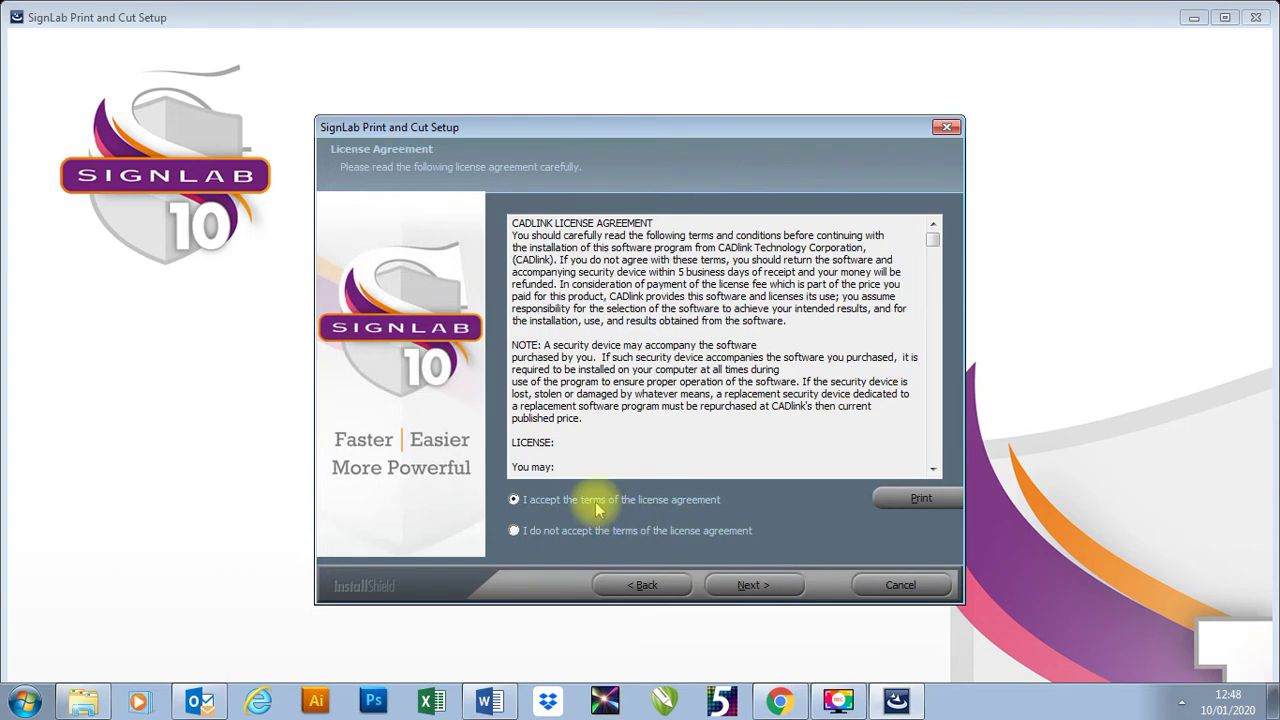
pyautogui.click(791, 590)
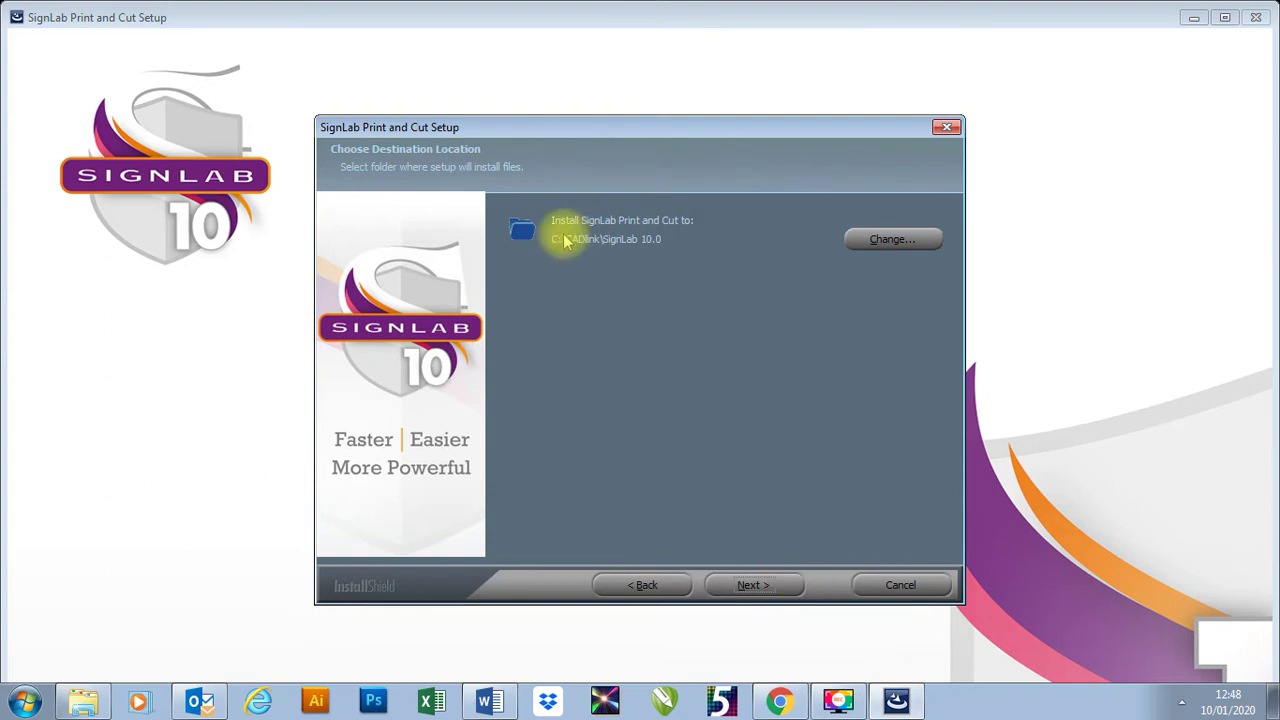
# Step: Install to C:\CADlink\SignLab 10.0 with the program folder SignLab 10.0, without upgrading or installing cutting devices
pyautogui.click(764, 587)
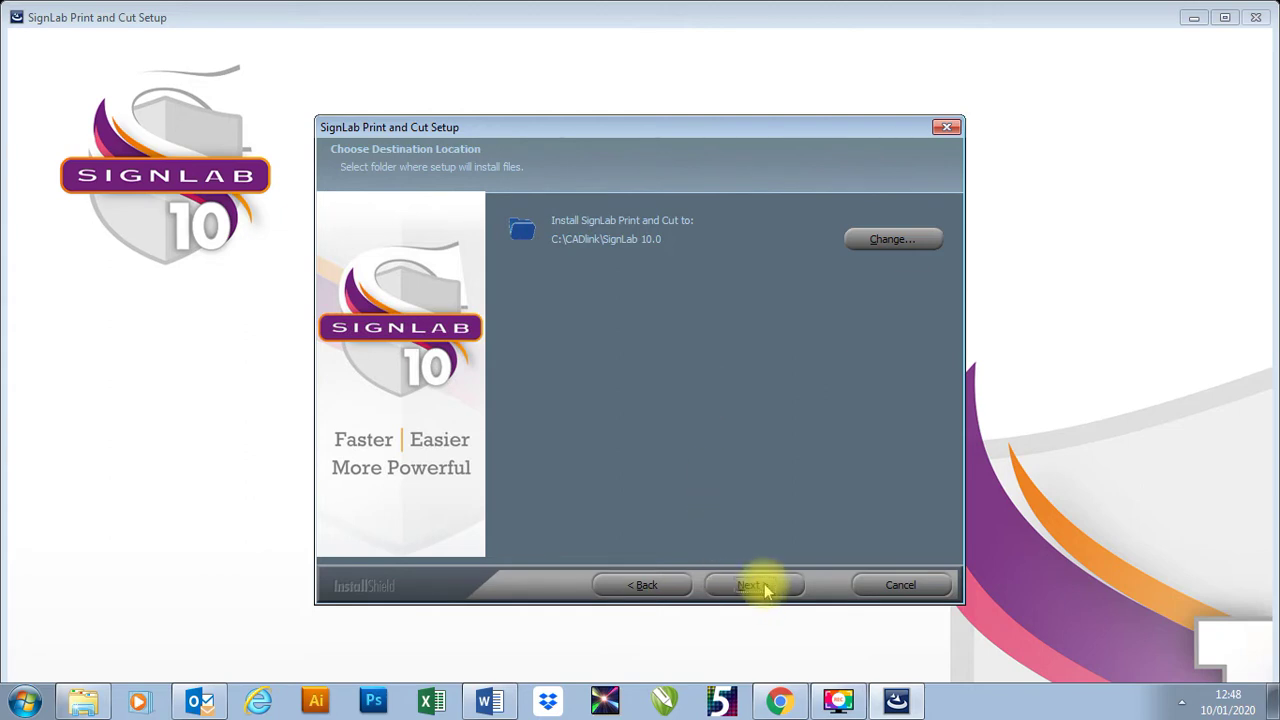
pyautogui.click(764, 587)
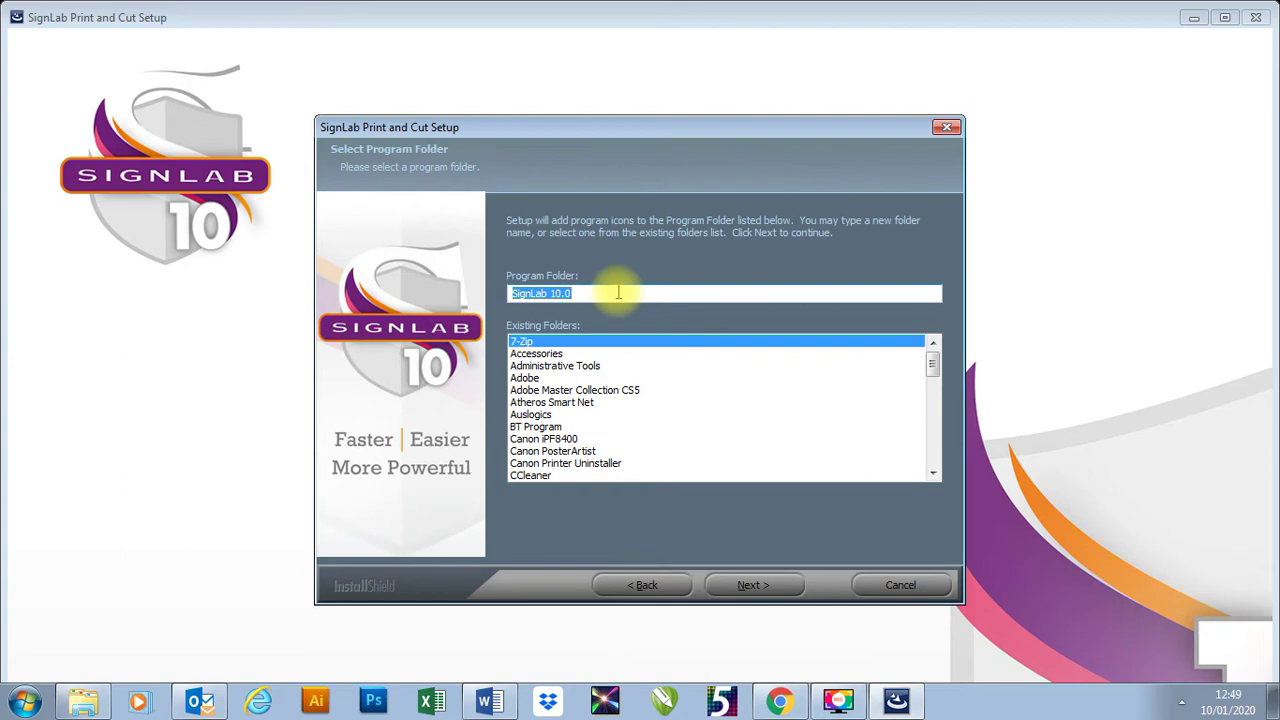
pyautogui.click(752, 585)
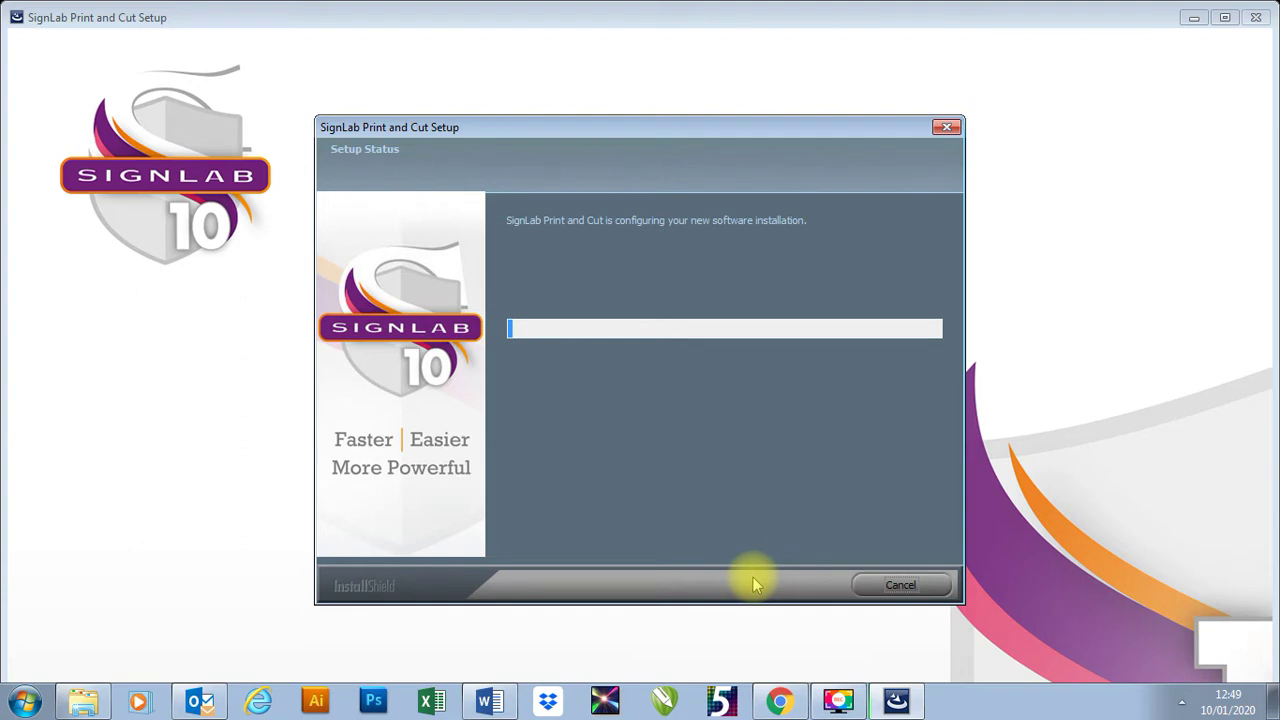
pyautogui.moveTo(900, 695)
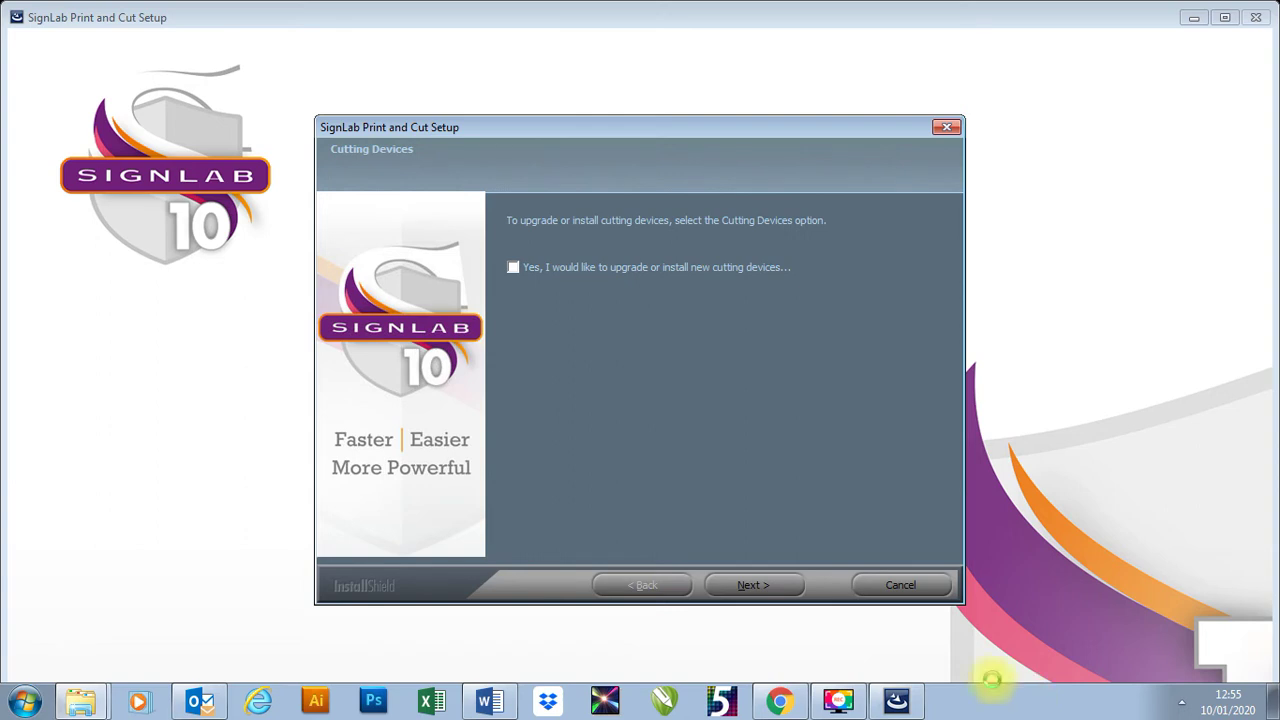
pyautogui.click(766, 589)
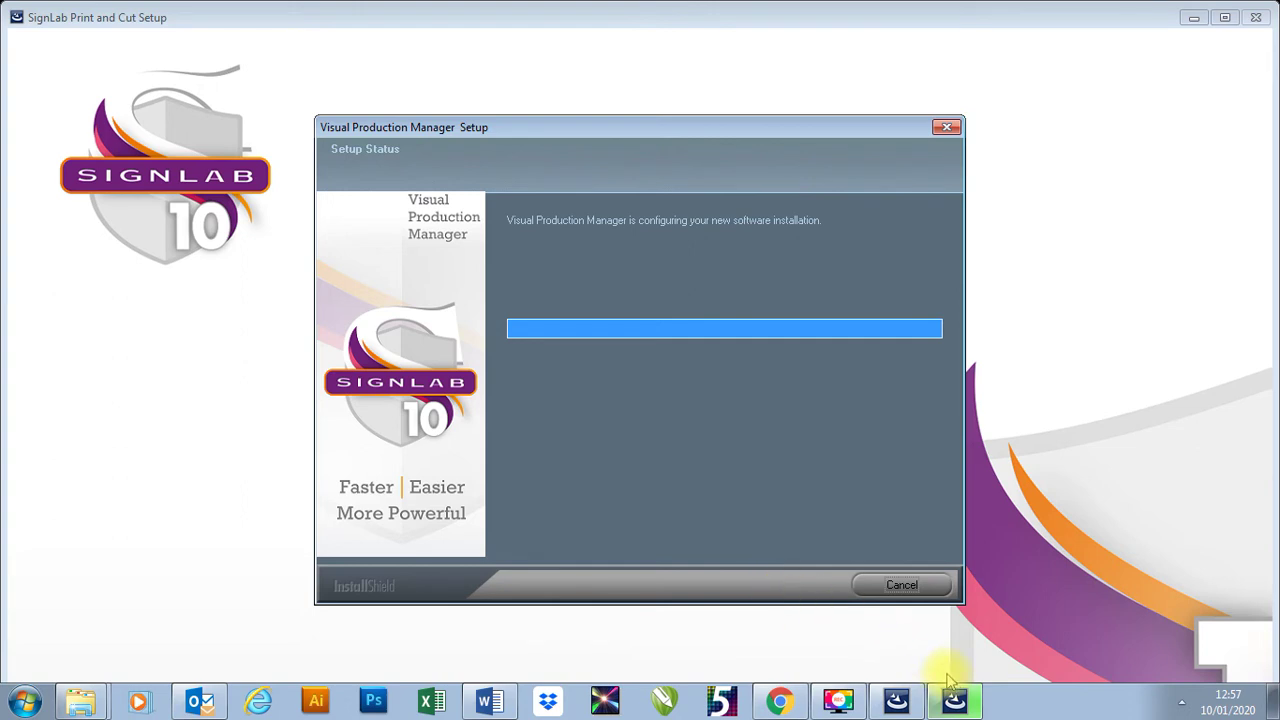
pyautogui.moveTo(922, 698)
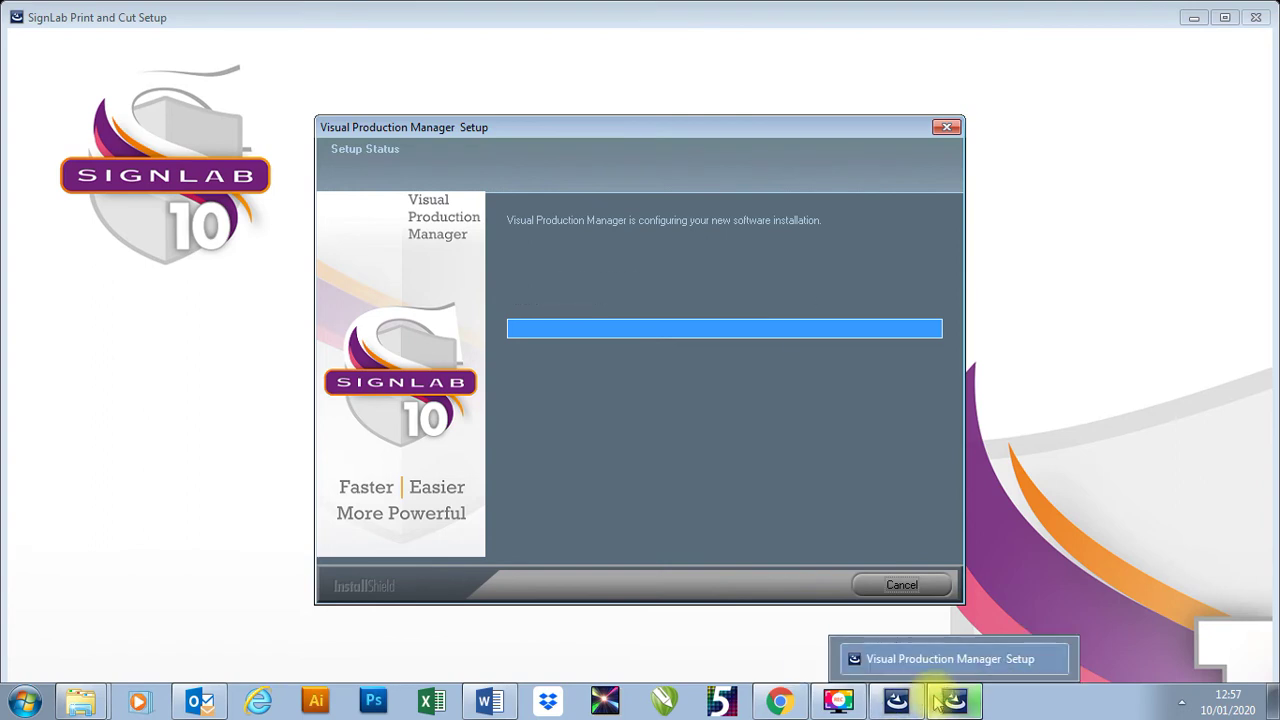
pyautogui.click(937, 703)
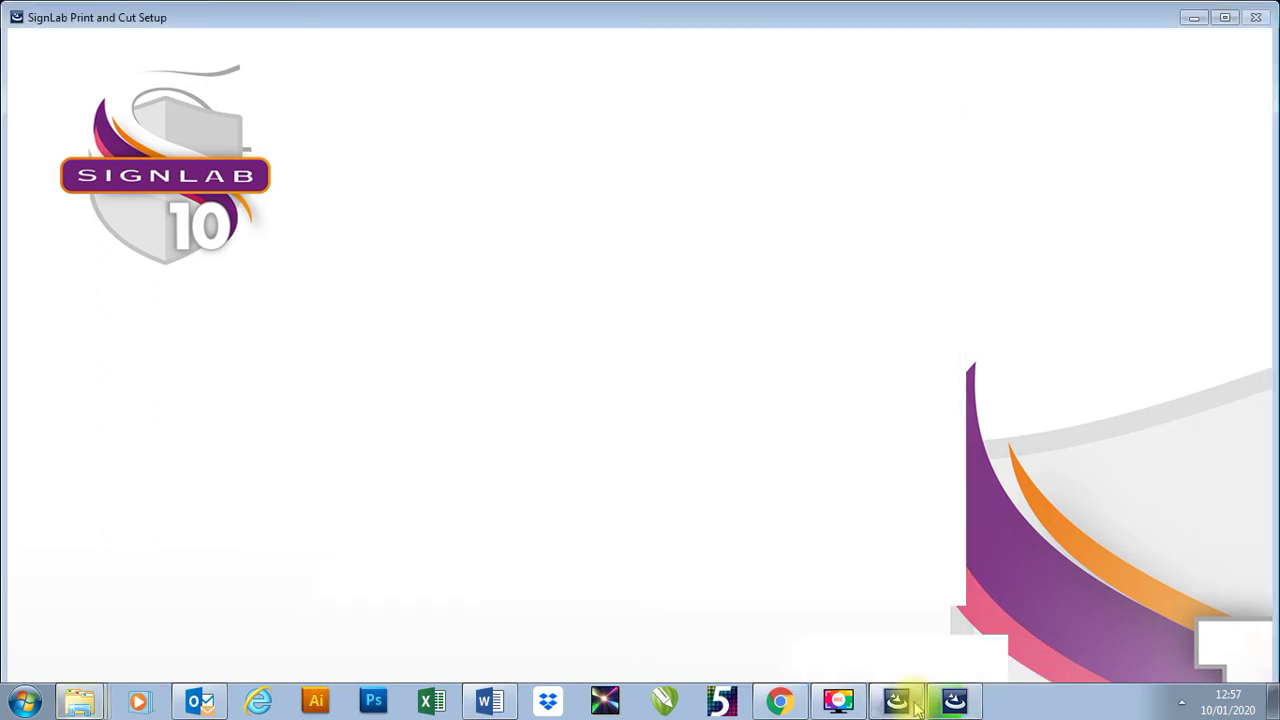
pyautogui.click(953, 705)
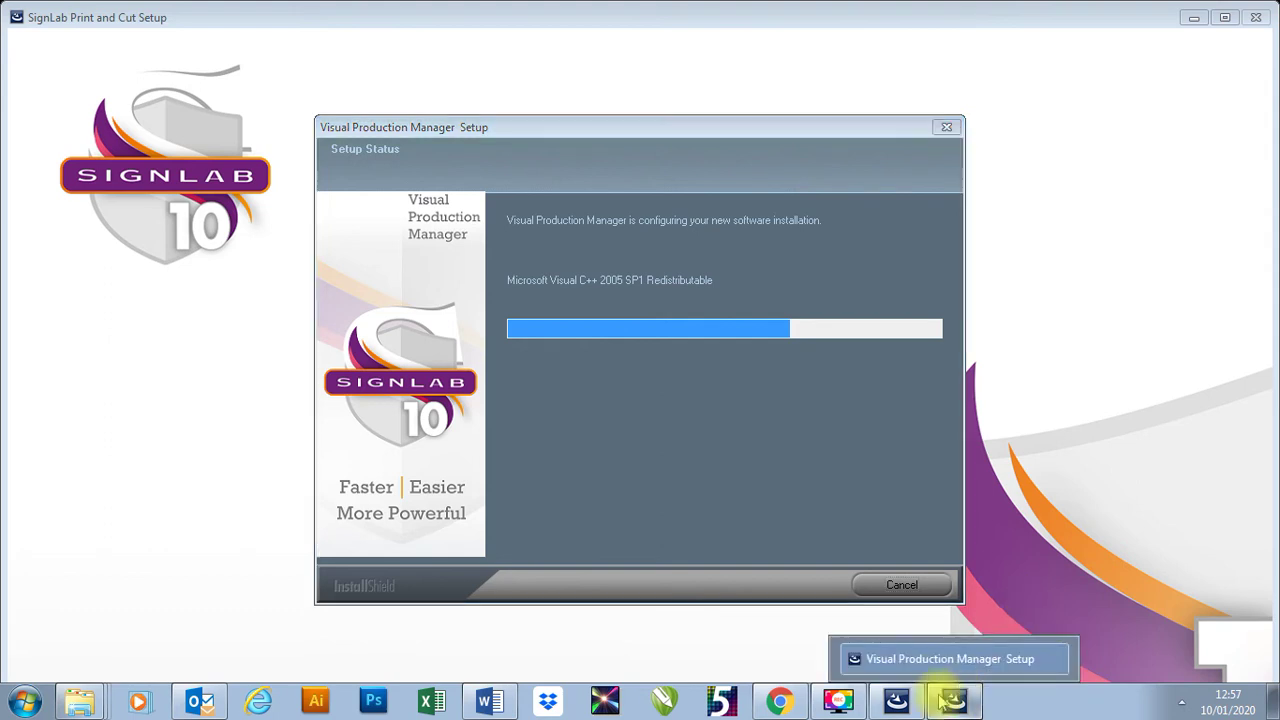
pyautogui.click(952, 702)
pyautogui.click(952, 703)
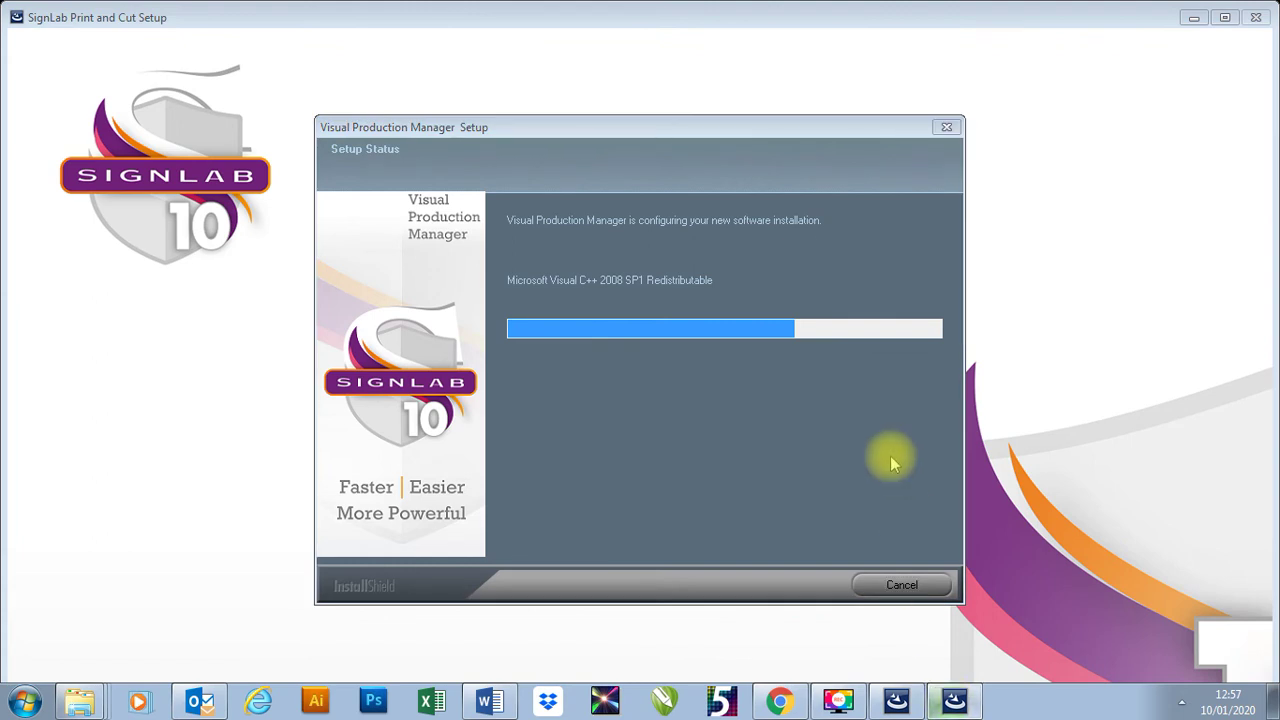
pyautogui.click(731, 141)
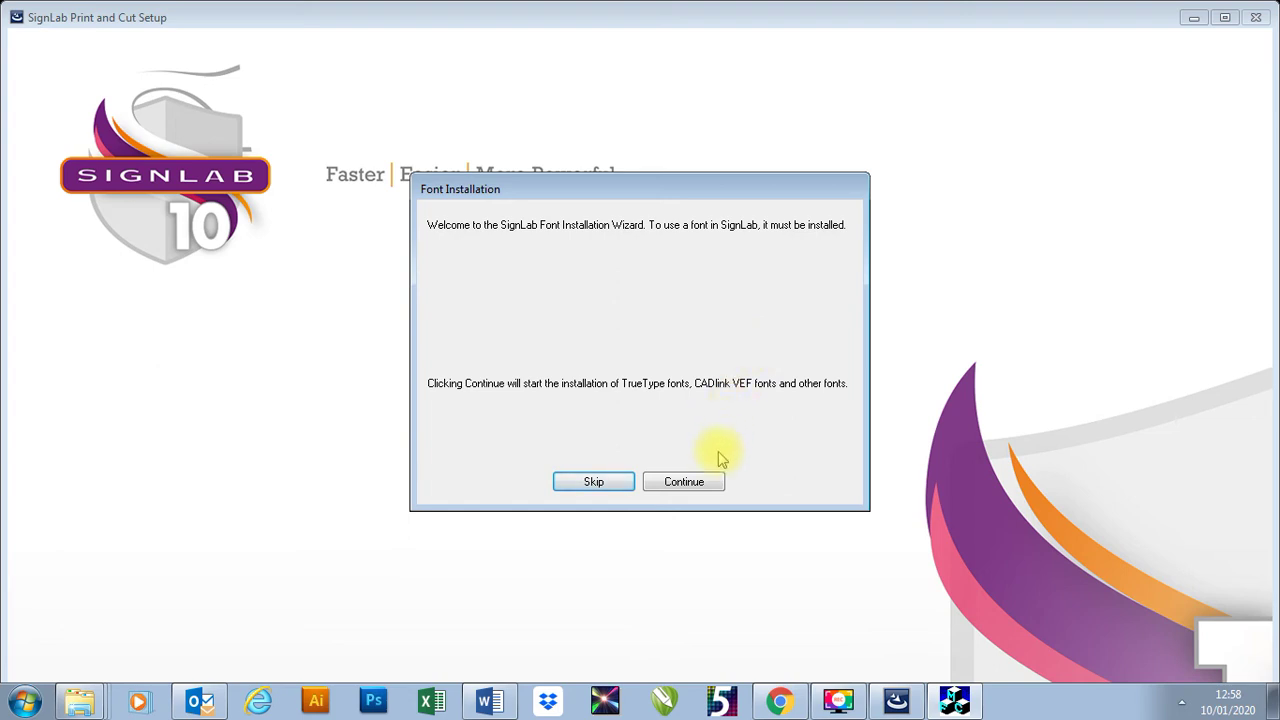
# Step: Install the SignLab fonts plus additional fonts searched for on drive C:\, and finish the setup wizard
pyautogui.click(688, 482)
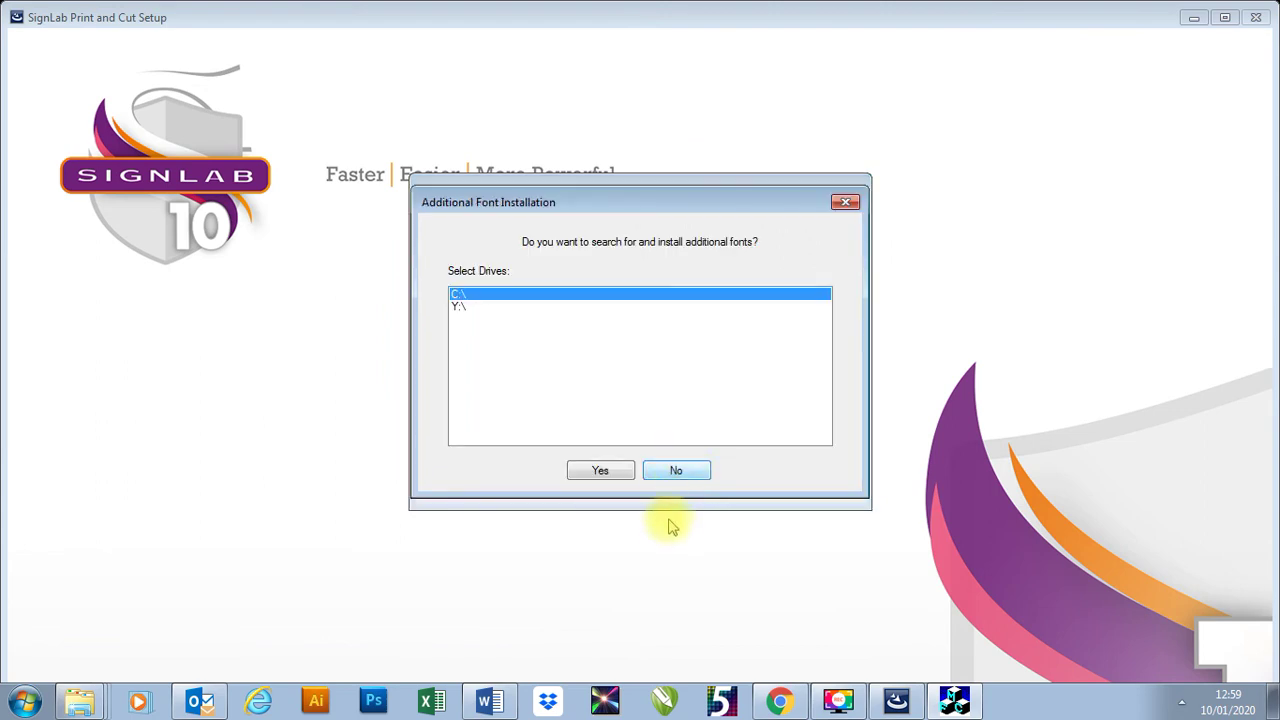
pyautogui.click(598, 468)
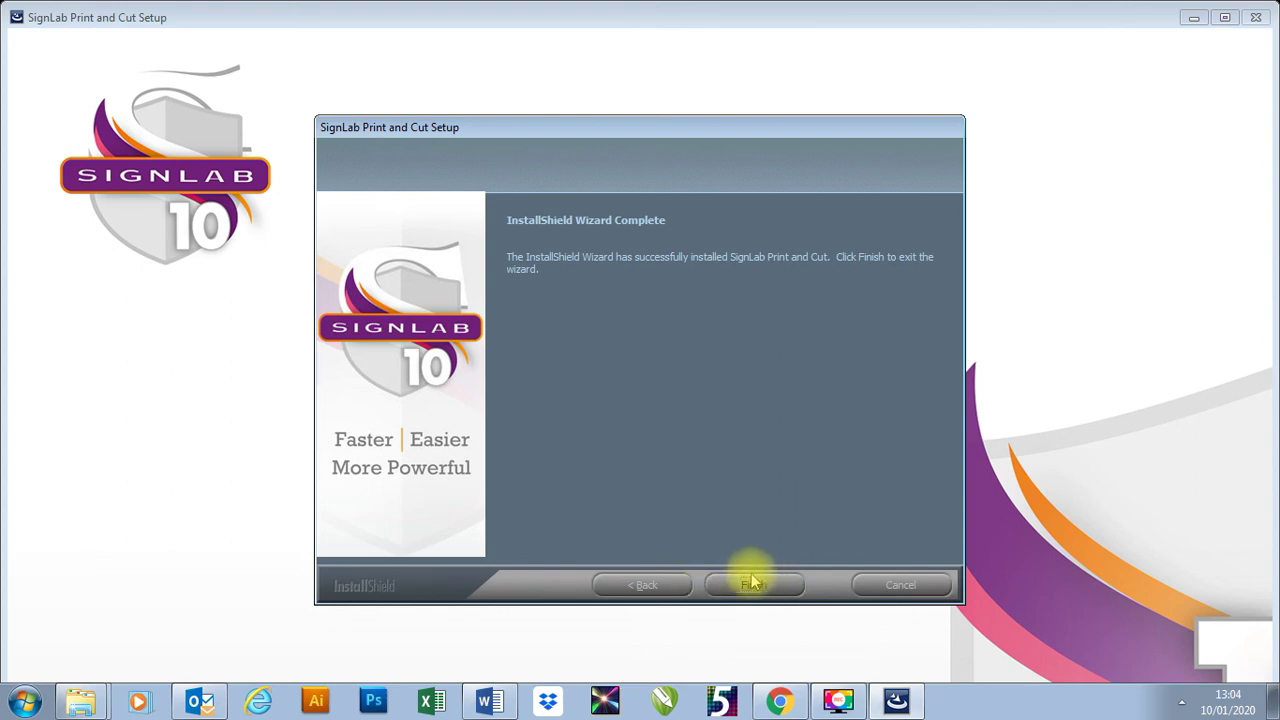
pyautogui.moveTo(916, 706)
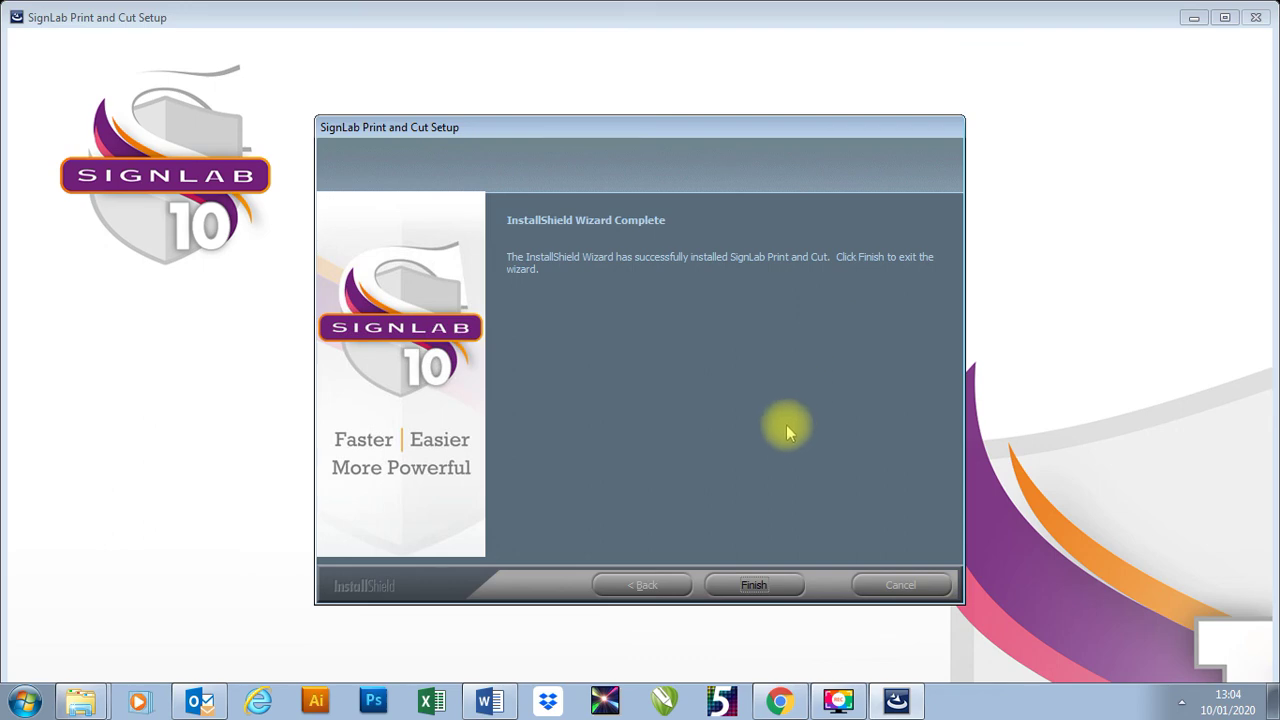
pyautogui.click(760, 585)
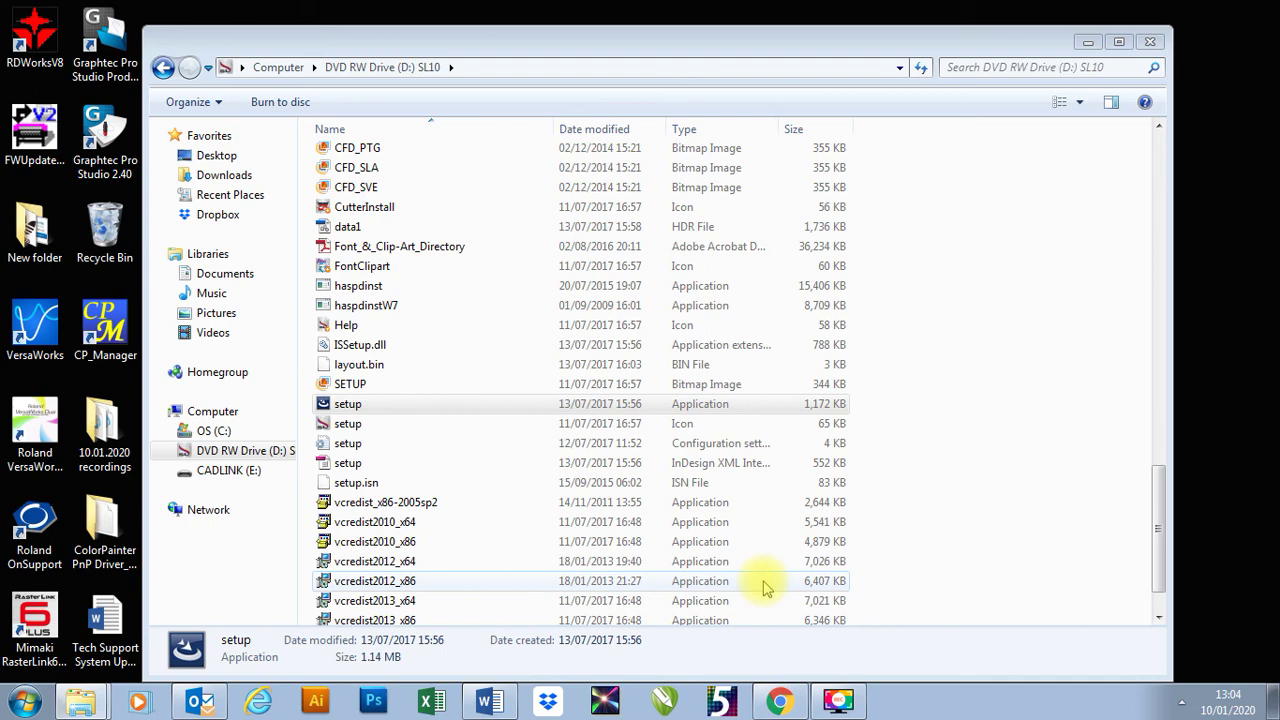
# Step: Minimize the disc folder window and review the programs in the SignLab 10.0 program group
pyautogui.click(1090, 45)
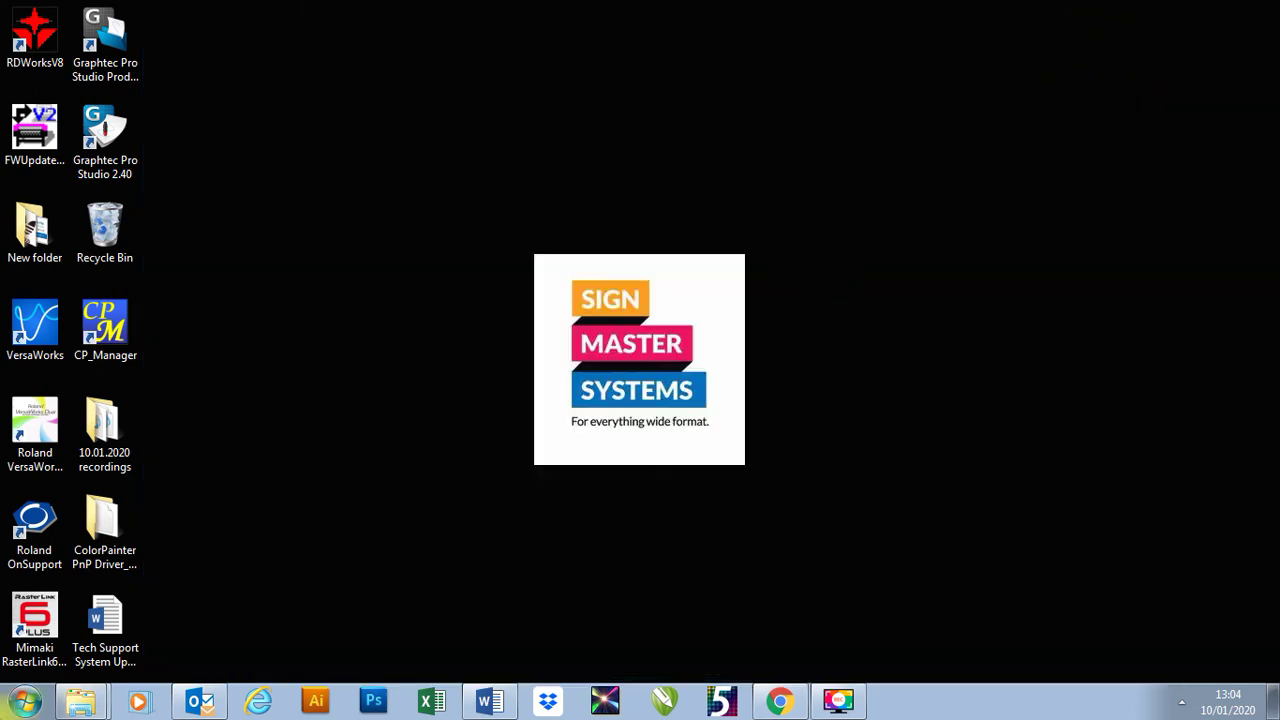
pyautogui.click(16, 706)
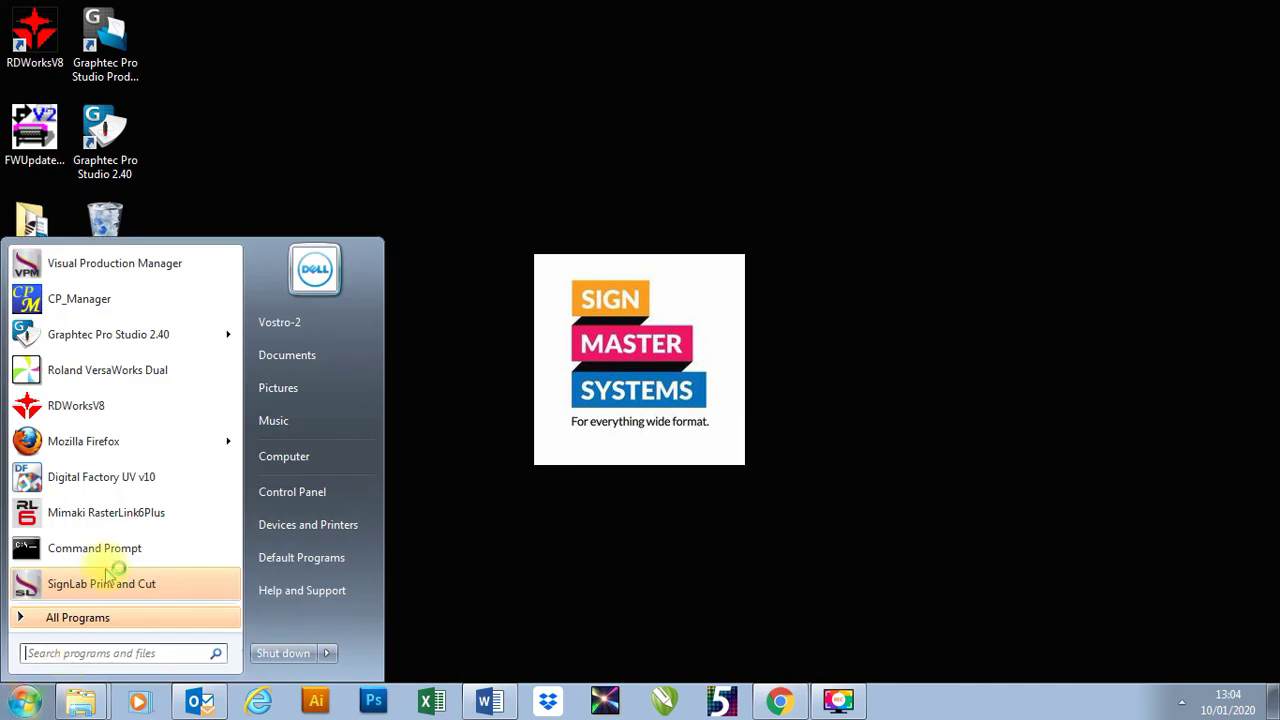
pyautogui.click(118, 618)
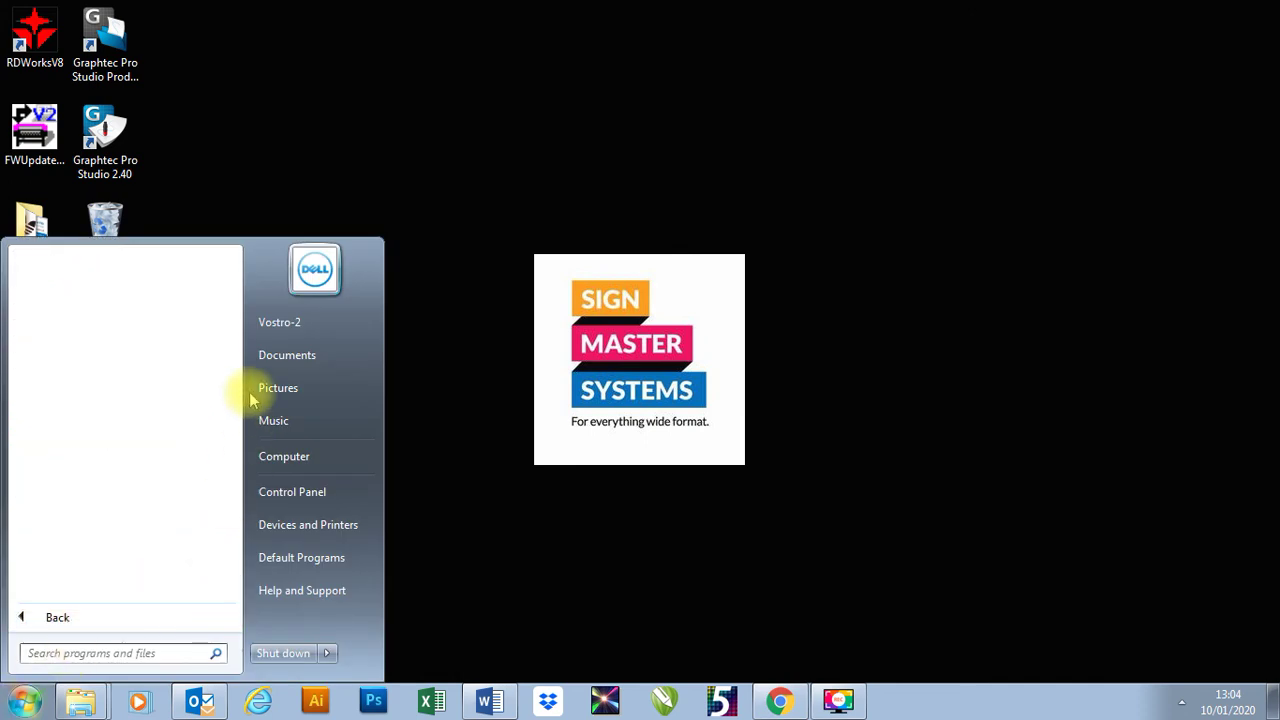
pyautogui.moveTo(238, 322); pyautogui.dragTo(209, 557)
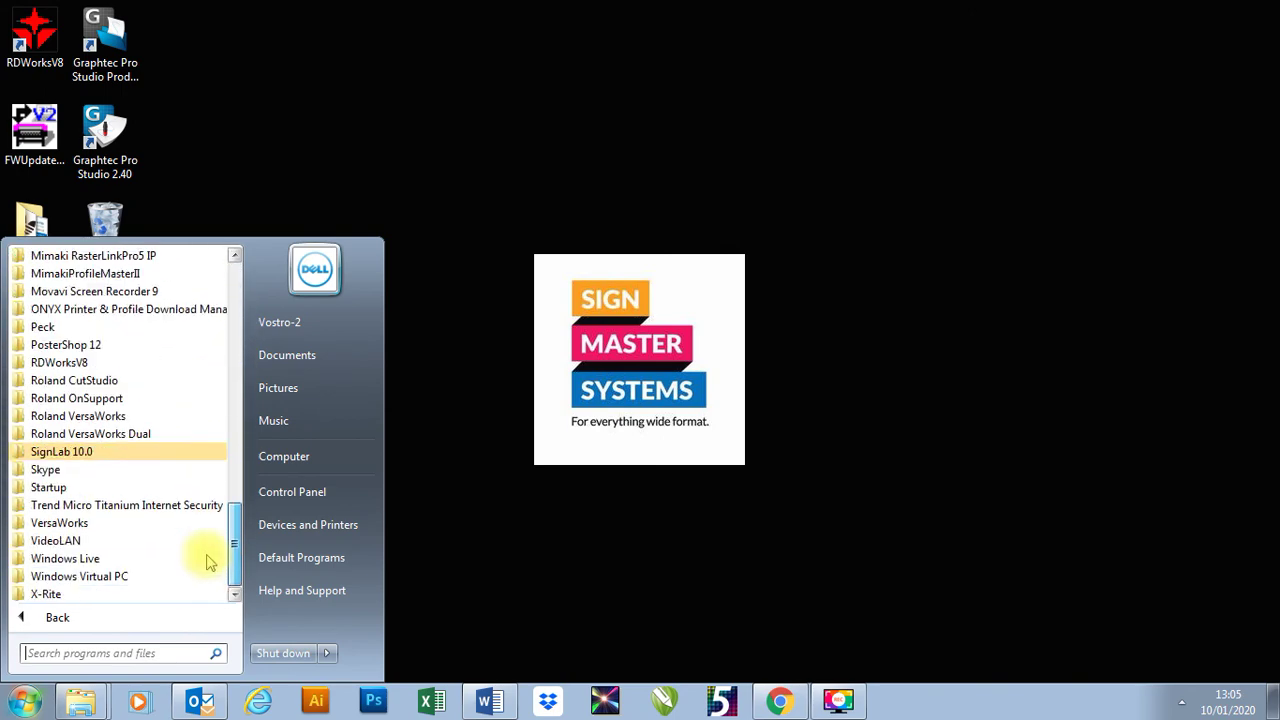
pyautogui.click(93, 455)
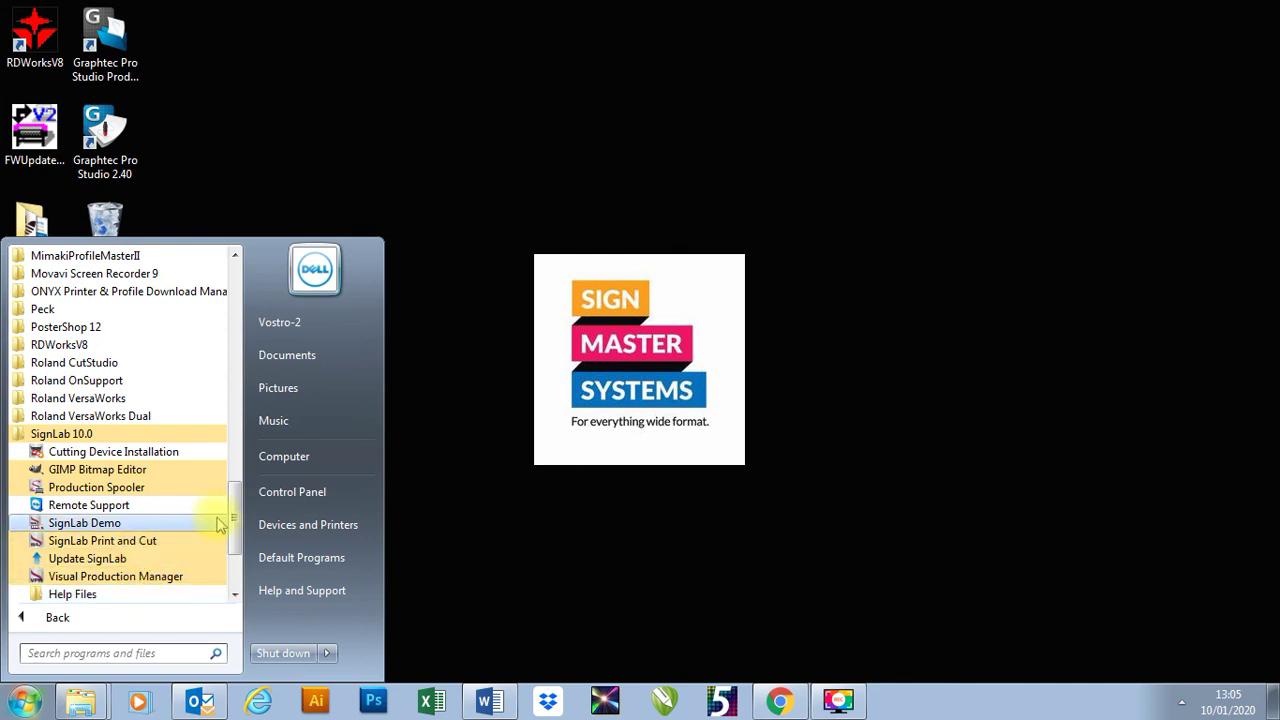
pyautogui.moveTo(234, 521); pyautogui.dragTo(234, 537)
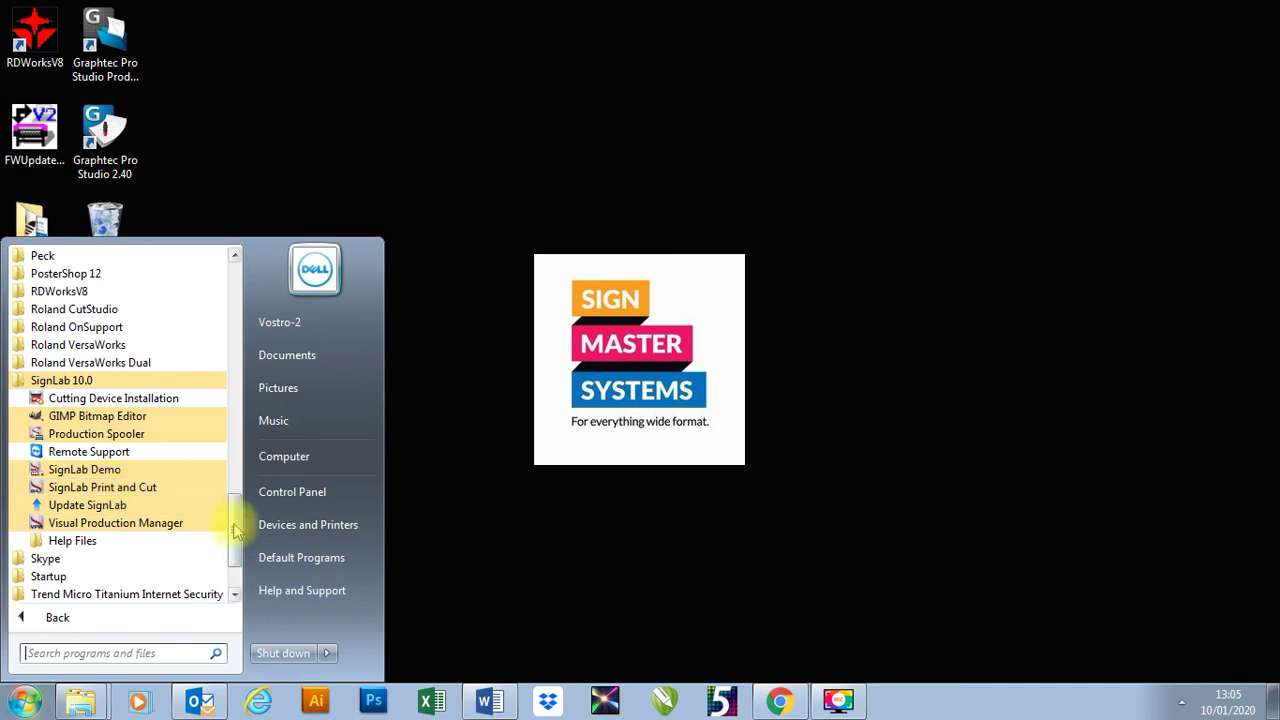
pyautogui.click(57, 381)
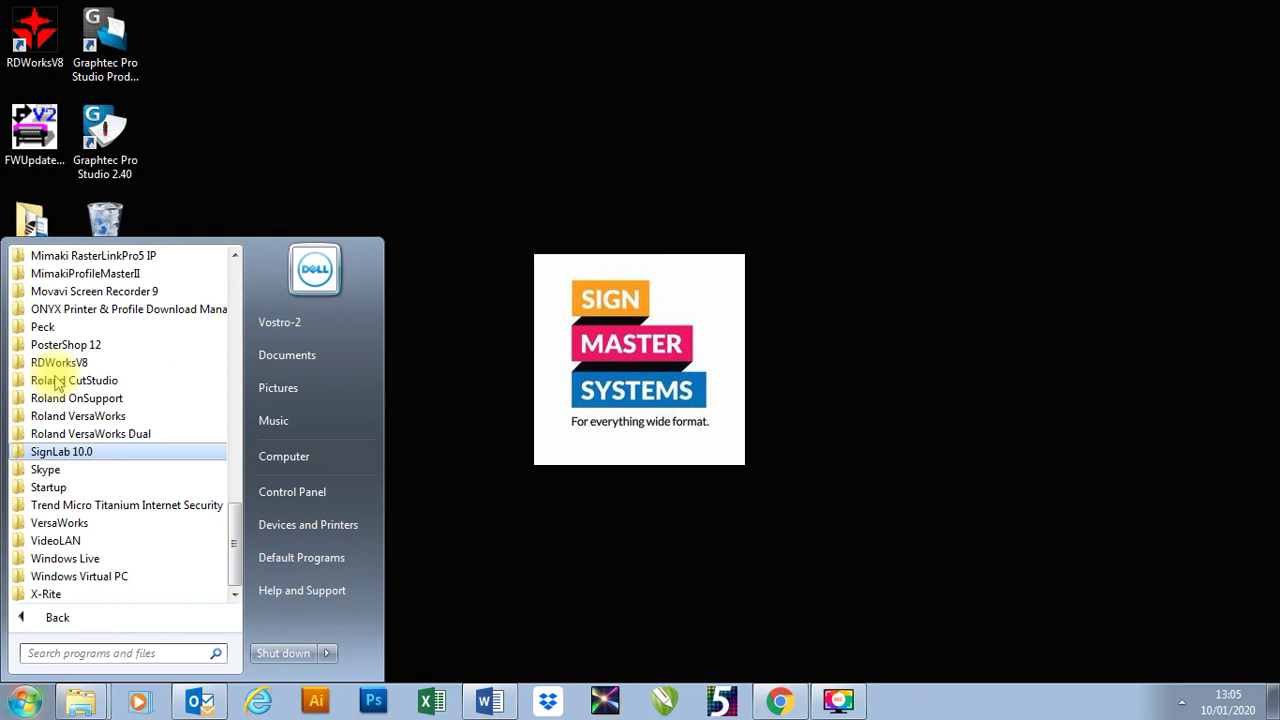
pyautogui.click(510, 506)
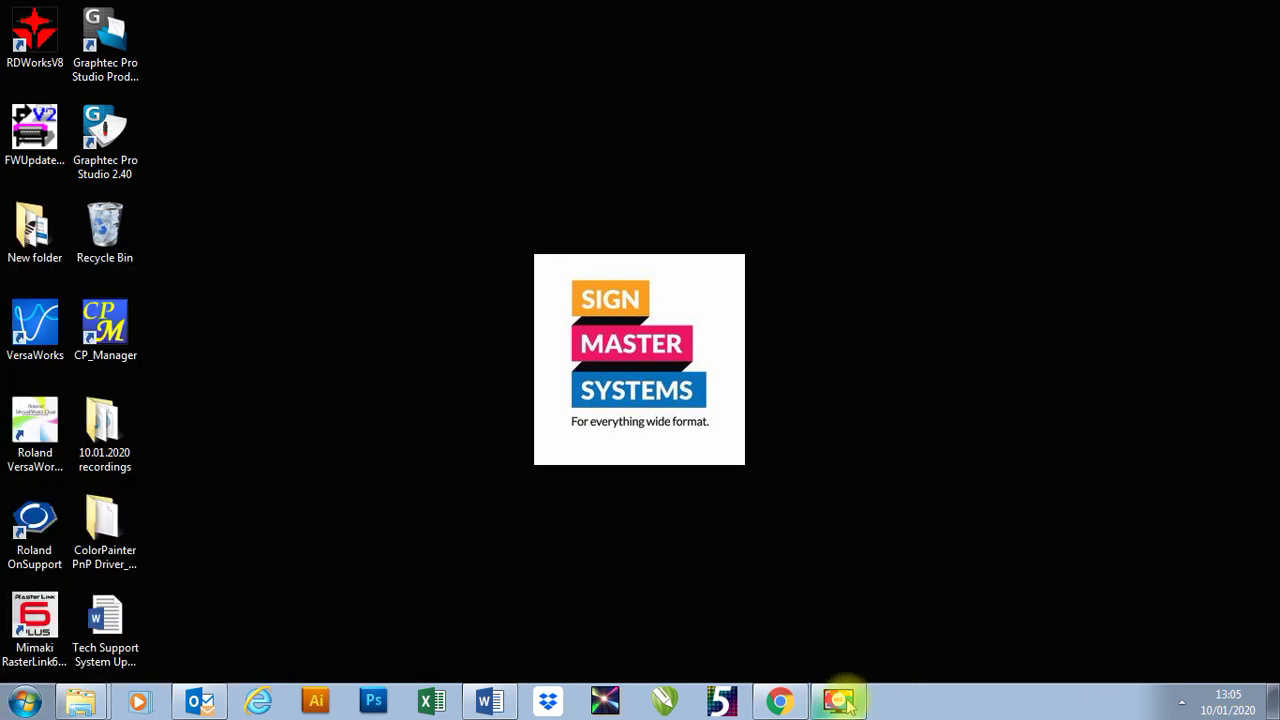